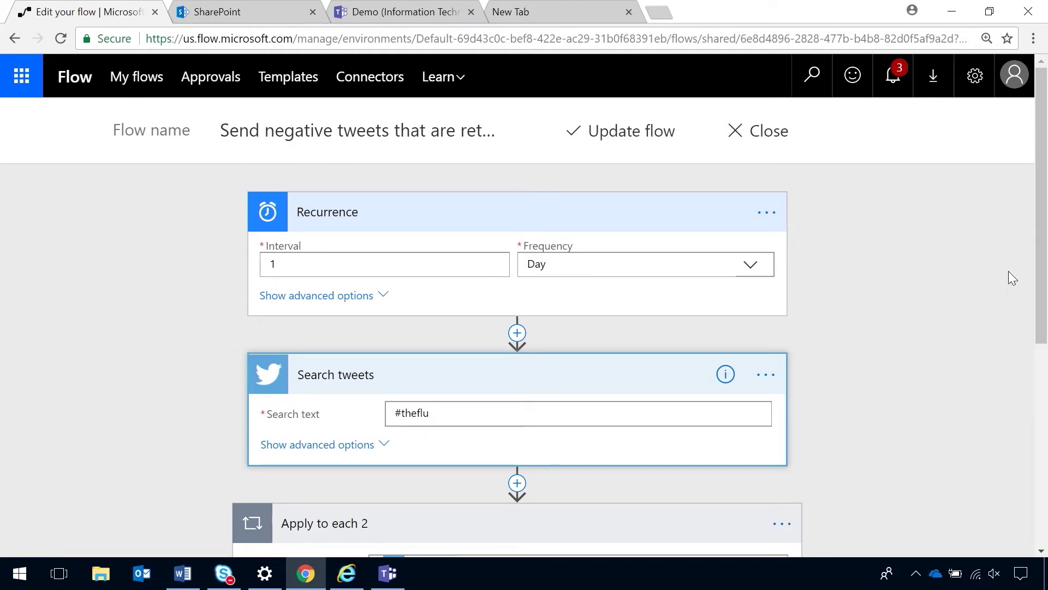
Reveal the Search tweets advanced options: Maximum results 20 and an empty sinceId
scroll(1043, 276, down, 1)
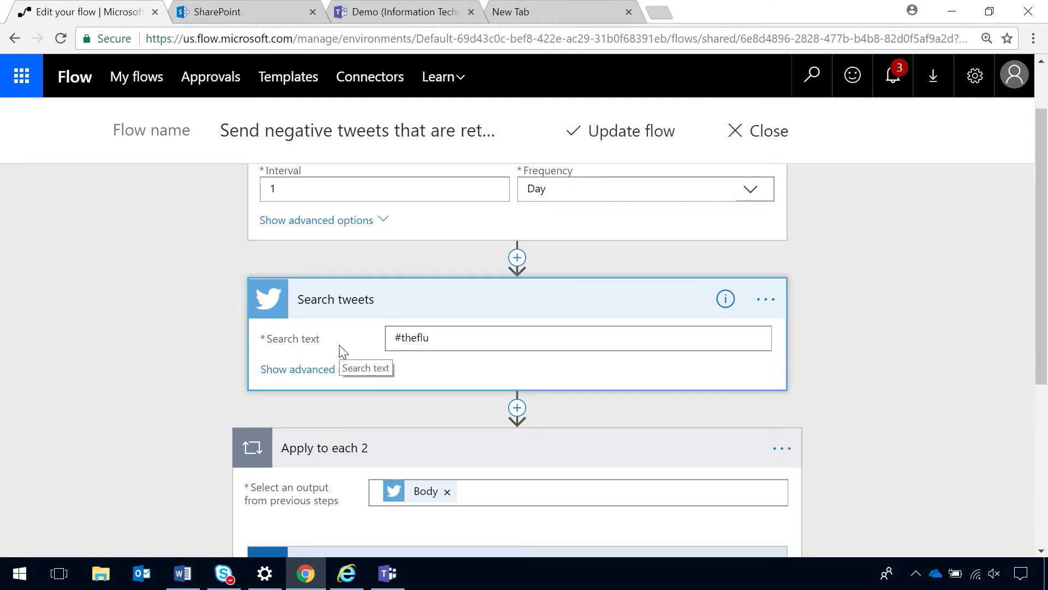
click(305, 371)
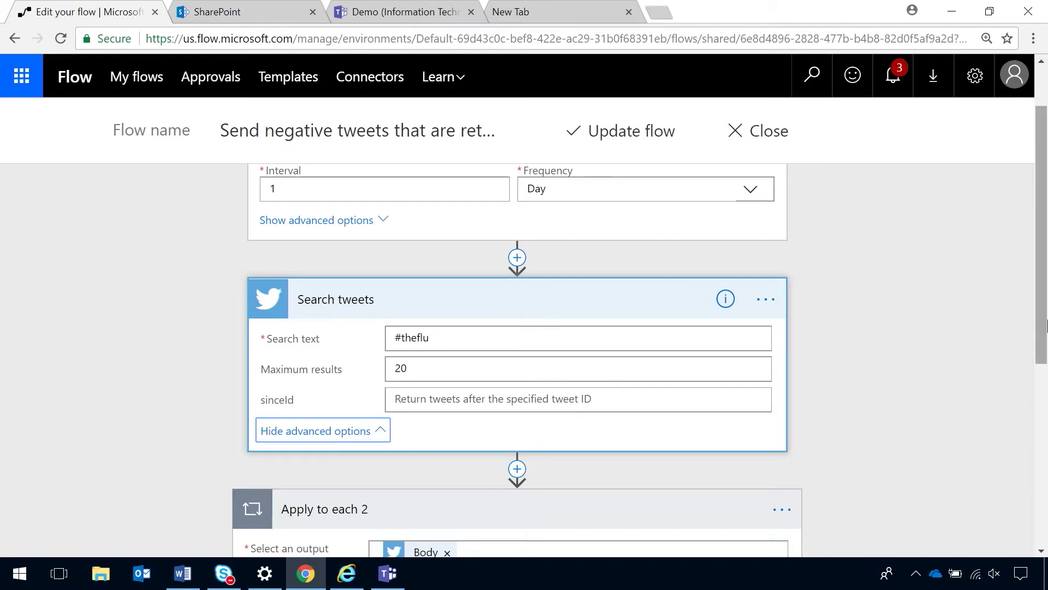
drag(1046, 325, 1036, 443)
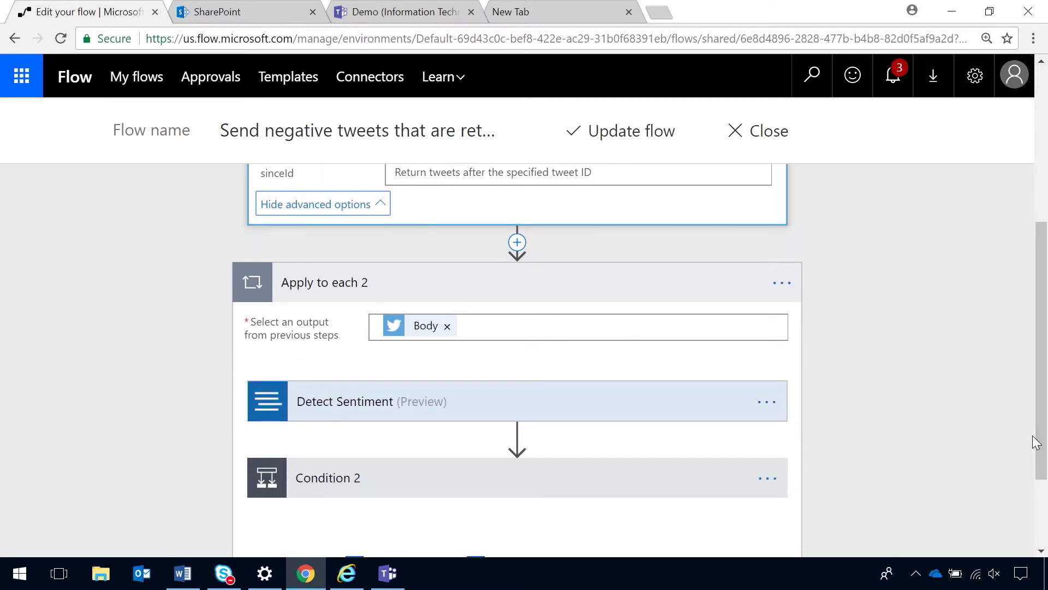
Check that the Detect Sentiment step's Text field uses TweetText from dynamic content
click(536, 404)
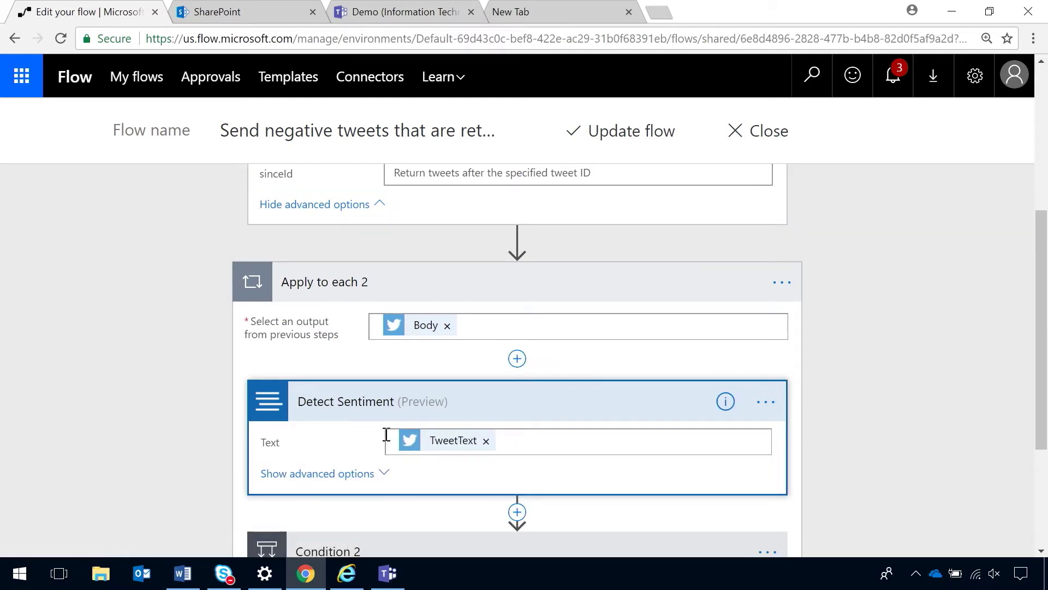
click(544, 437)
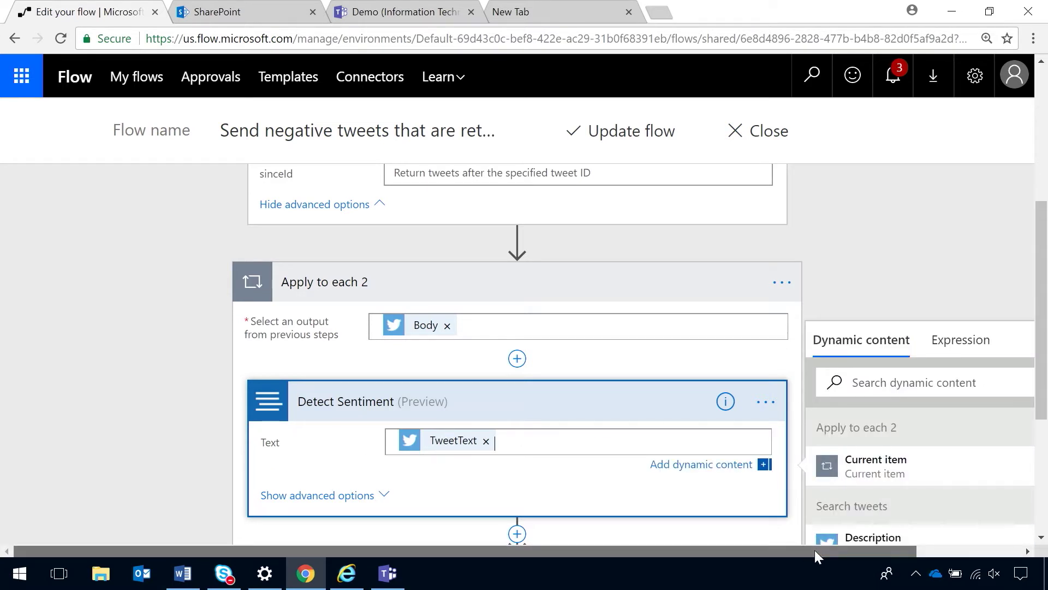
drag(815, 549, 916, 540)
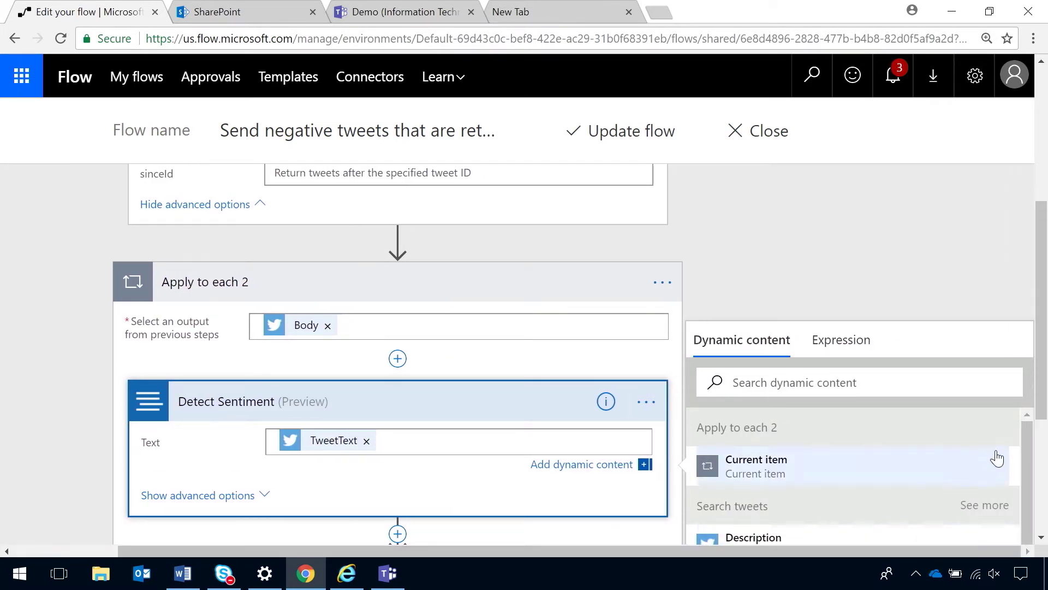
drag(1043, 382, 1045, 490)
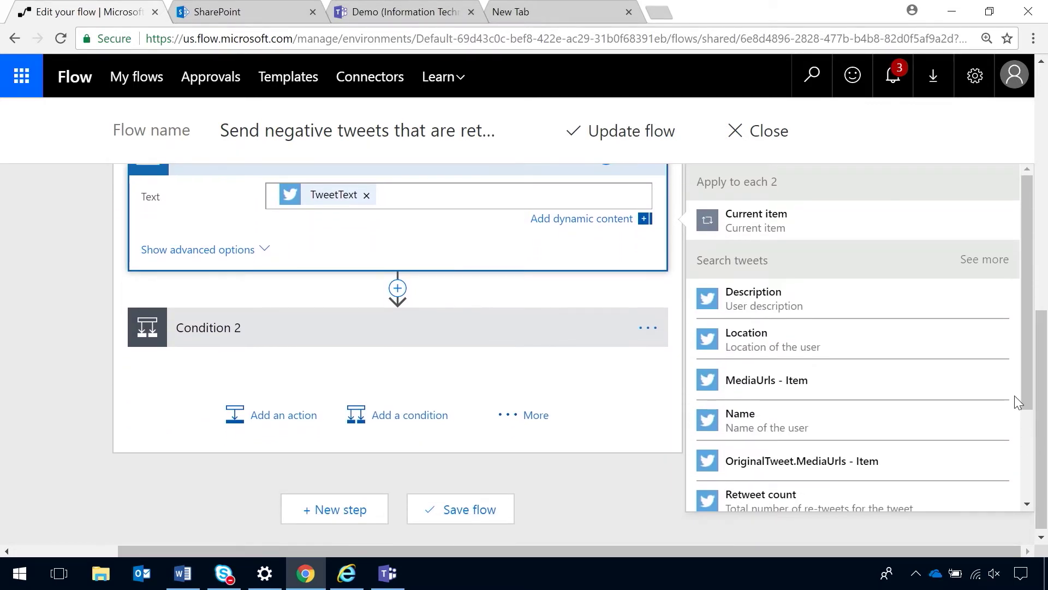
drag(1027, 395, 1028, 456)
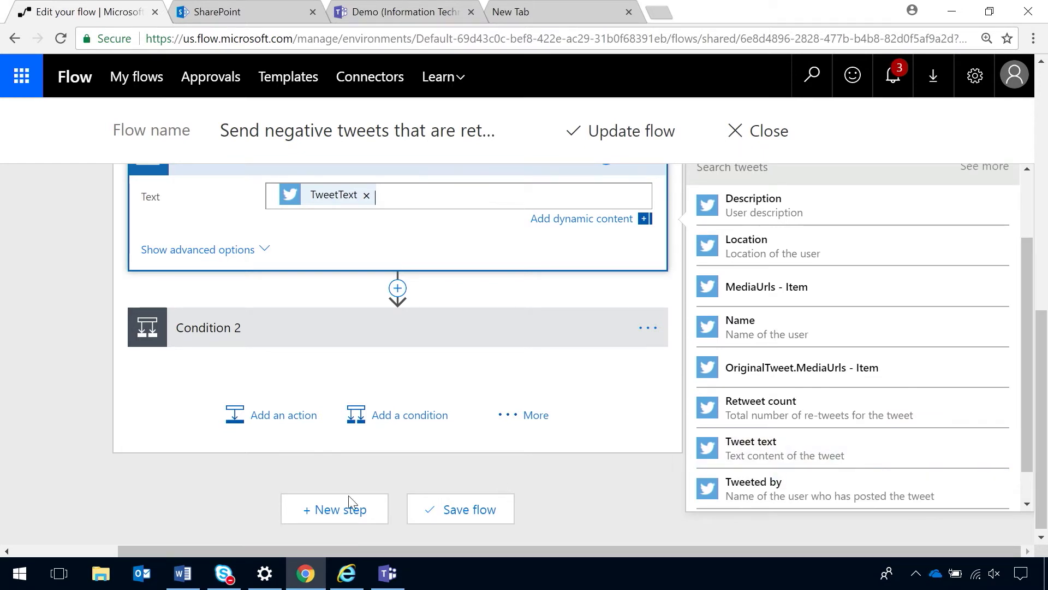
click(310, 333)
Expand Condition 2 to show Score is less than 0.5 with Create HTML table under If yes
click(482, 366)
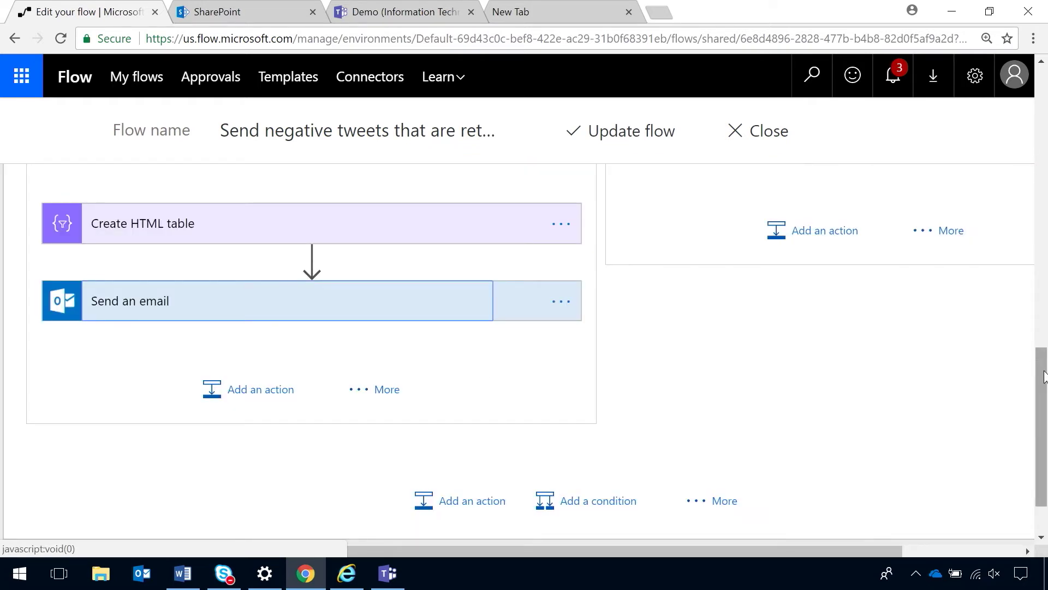
right_click(1036, 232)
click(1041, 464)
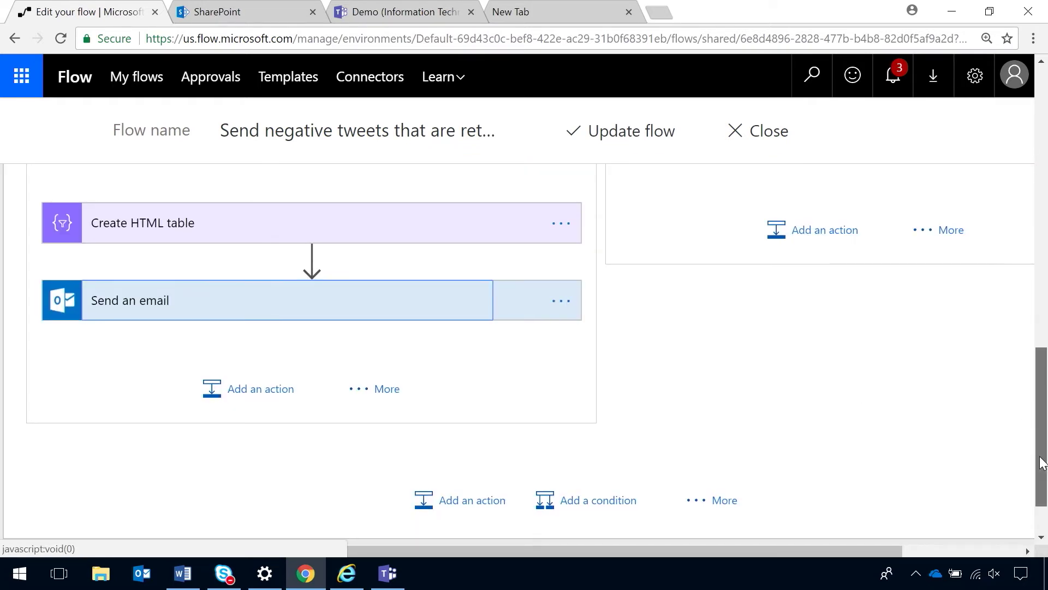
drag(1040, 464, 1032, 375)
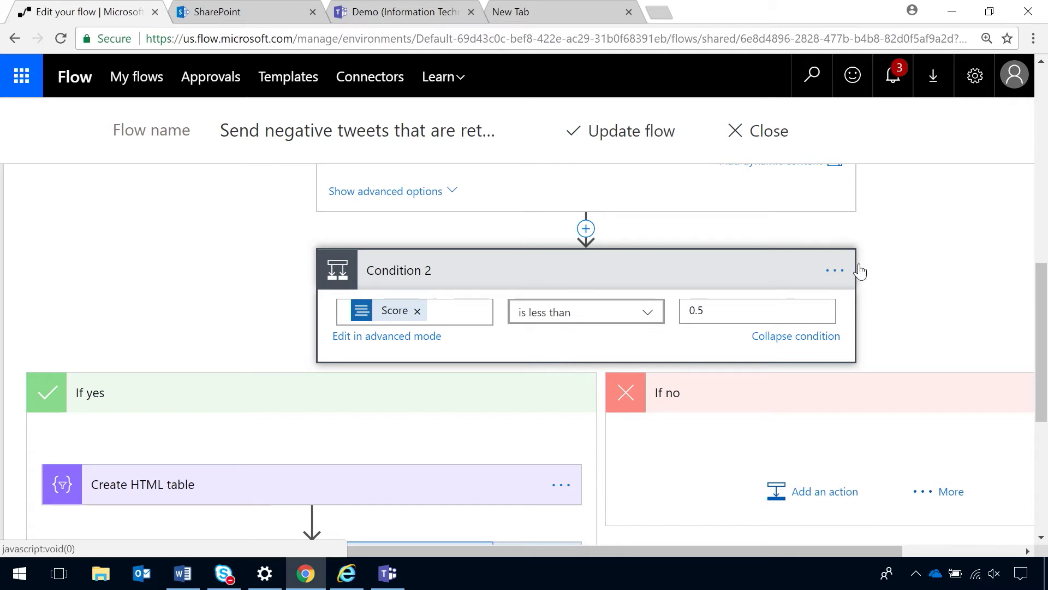
drag(1041, 289, 1043, 322)
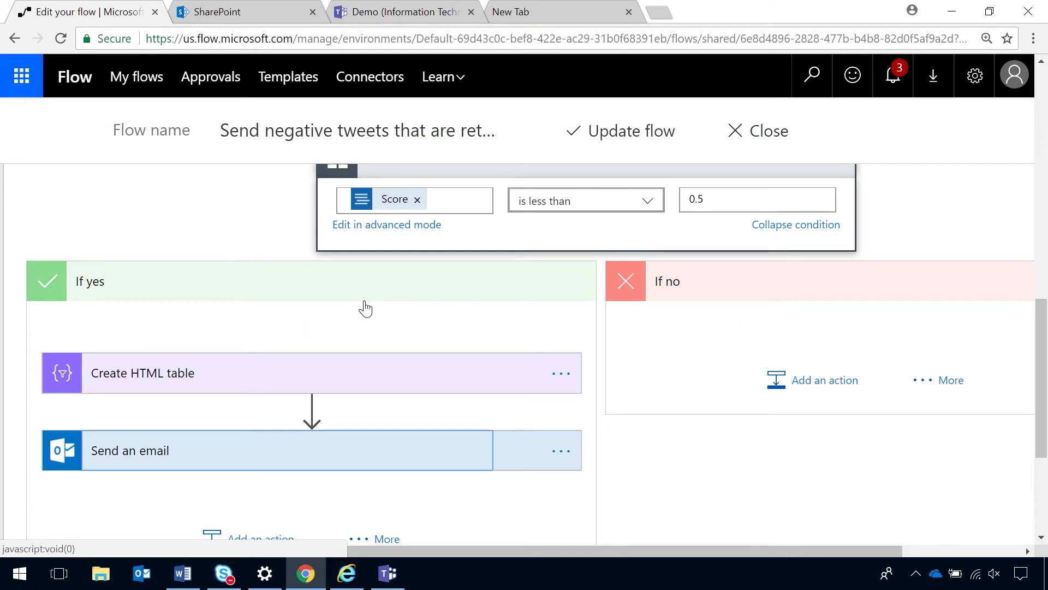
Show Create HTML table built from Body with Include headers and Automatic columns
click(304, 375)
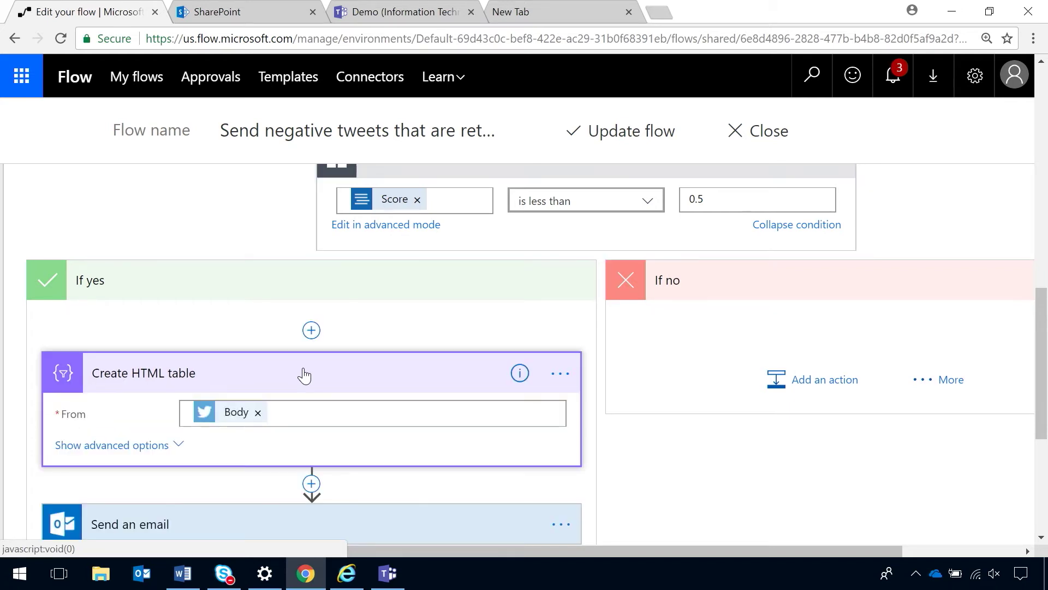
click(115, 452)
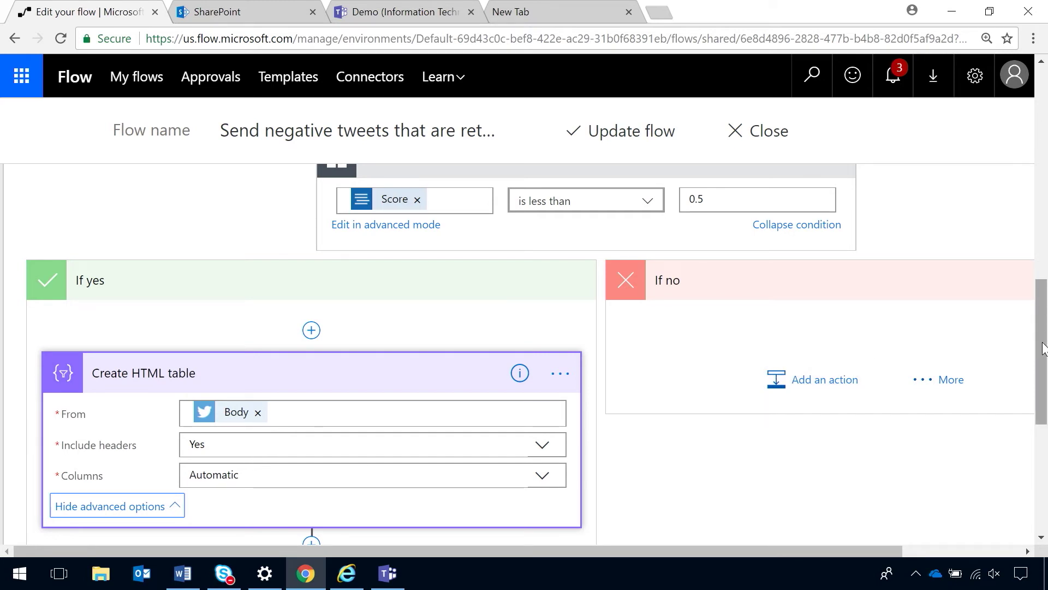
drag(1045, 347, 1046, 397)
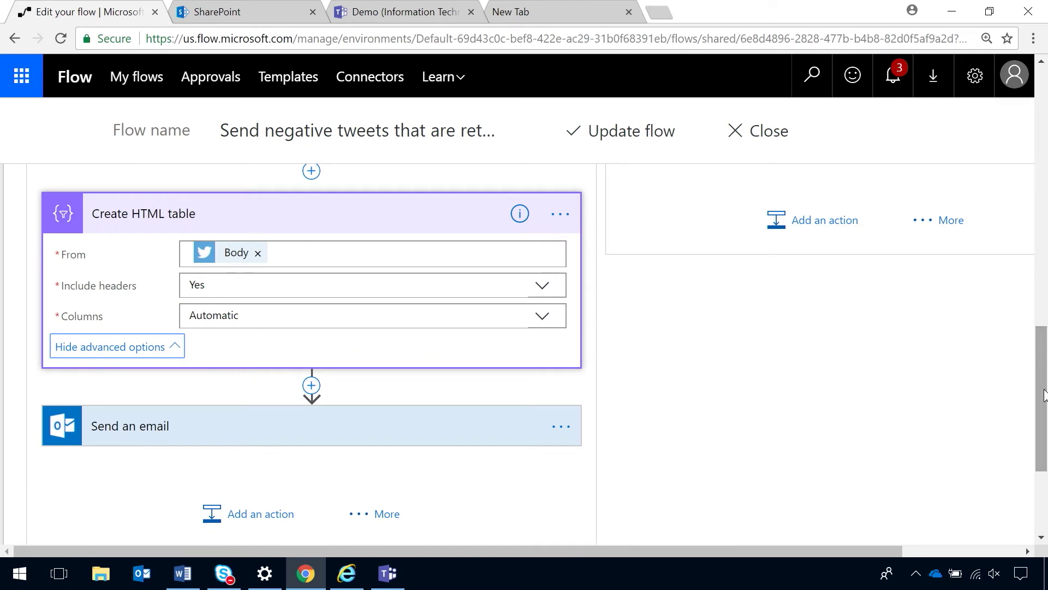
click(221, 439)
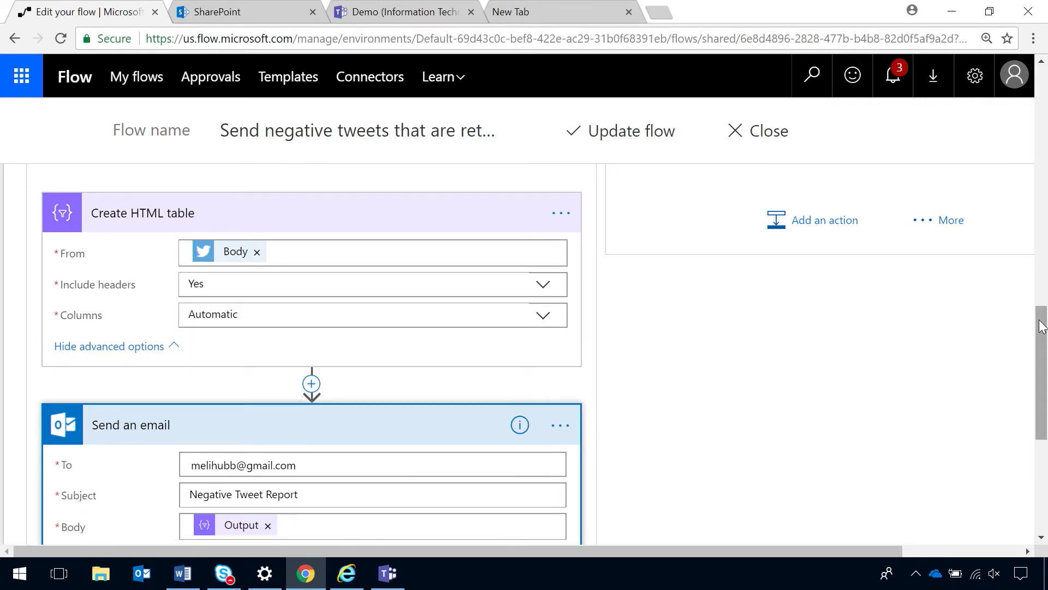
Confirm the email has subject Negative Tweet Report, Output as body and Is HTML set to Yes
drag(1041, 326, 1041, 357)
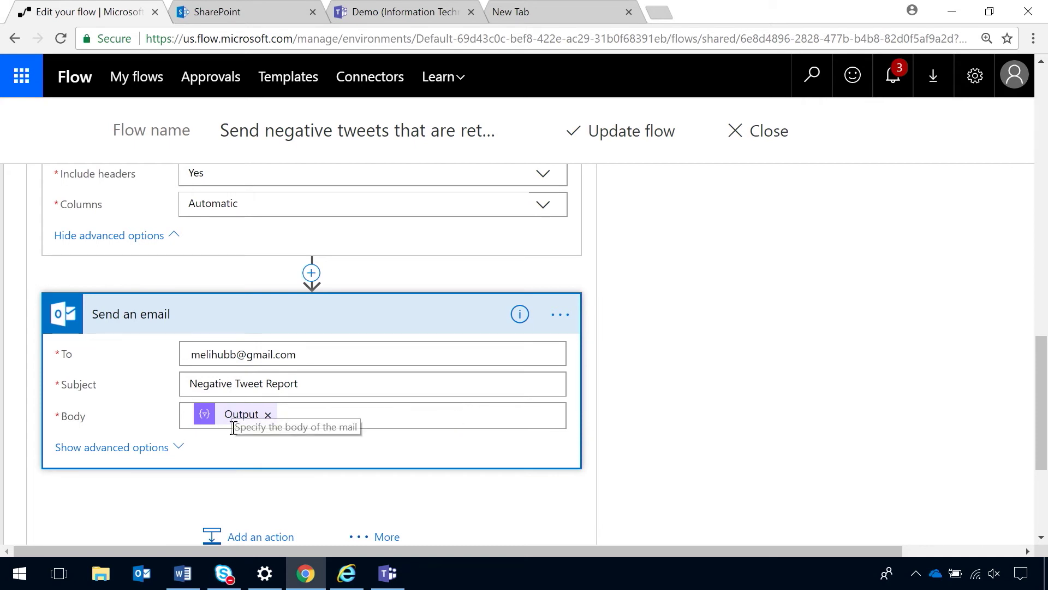
click(142, 449)
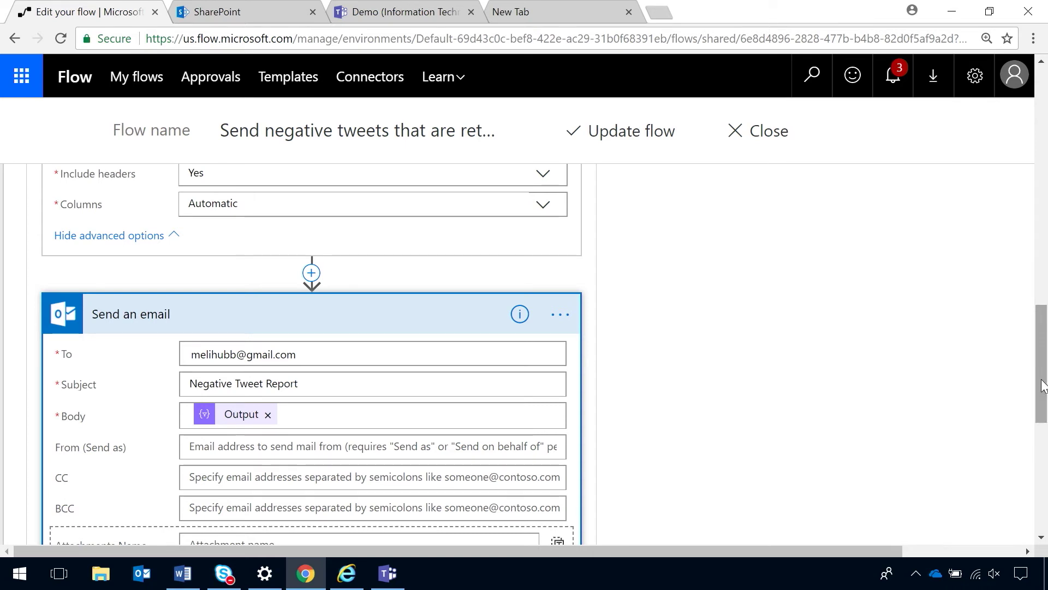
drag(1042, 387, 1041, 465)
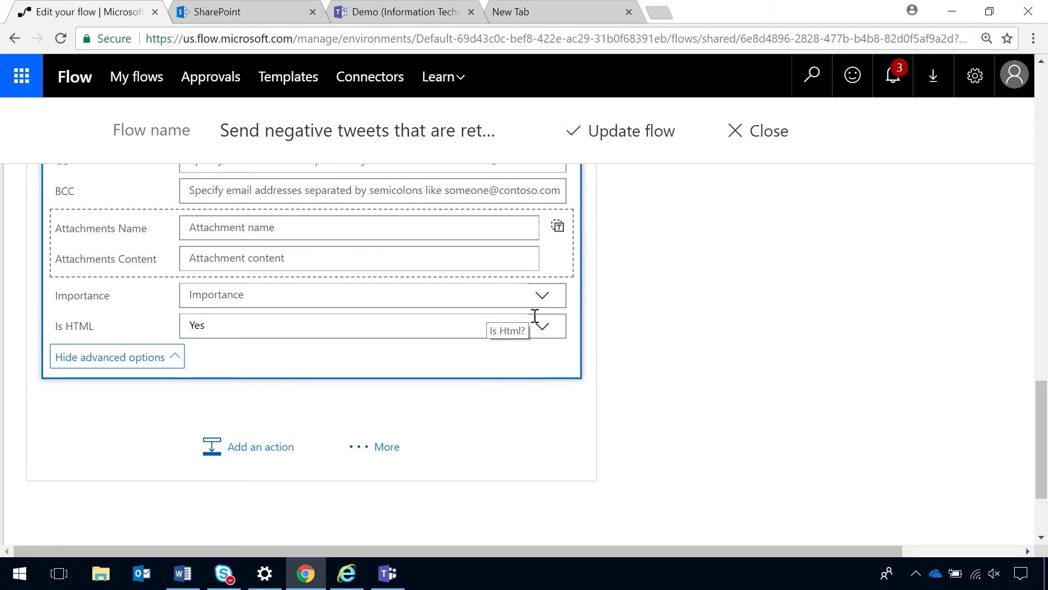
drag(1042, 410, 1042, 410)
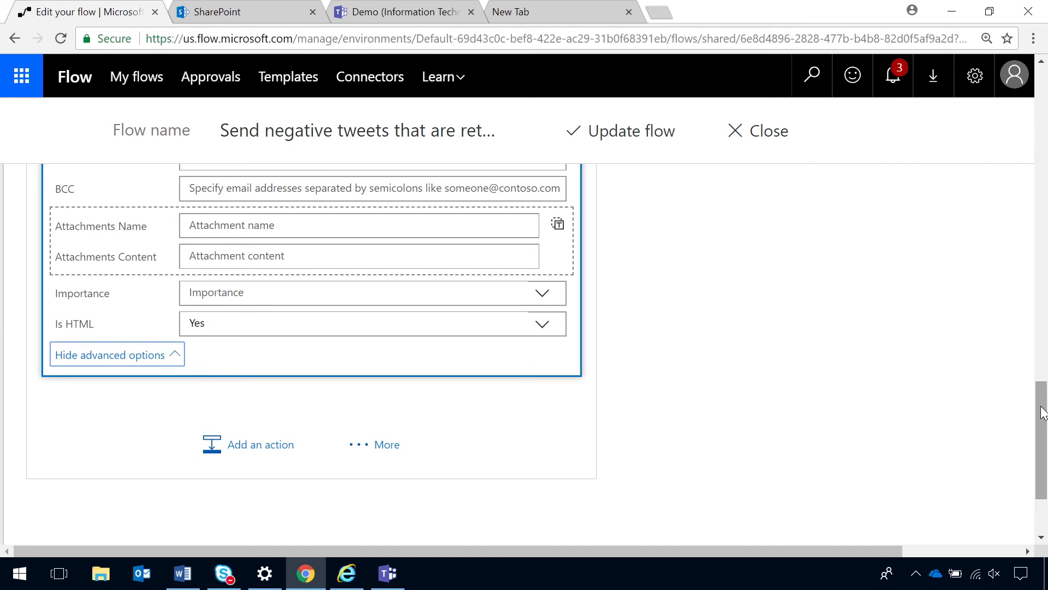
click(394, 575)
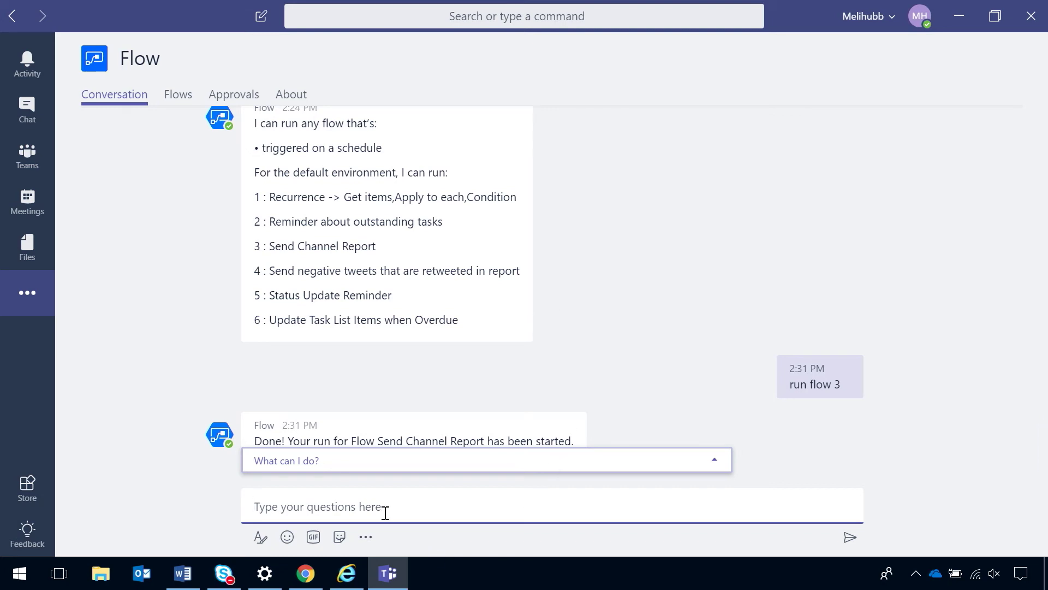
Send 'run flow 4' to the Teams Flow bot to start the negative tweets report flow
text(run)
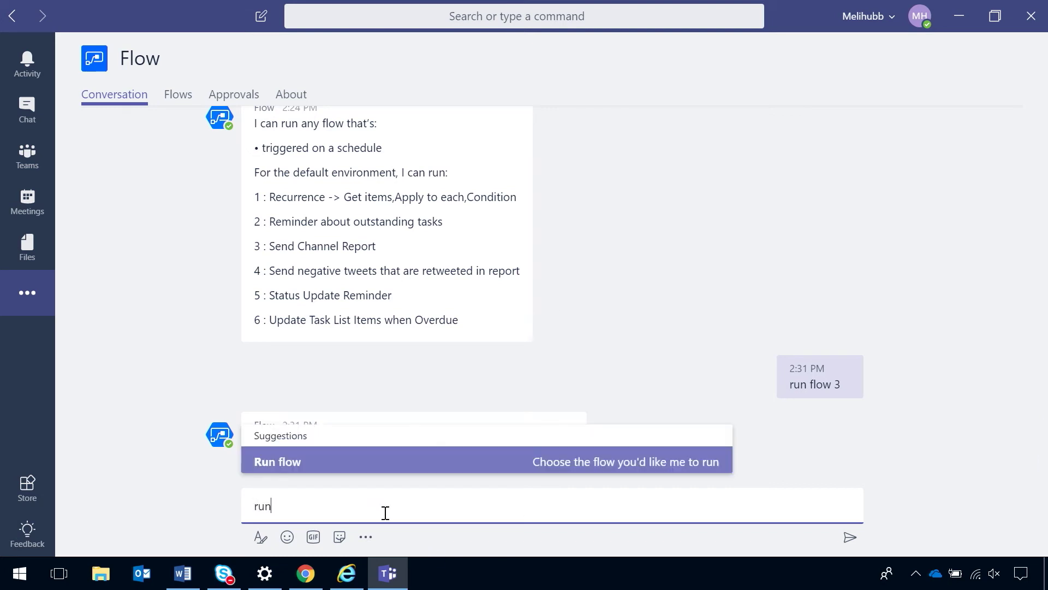
text( flow 4)
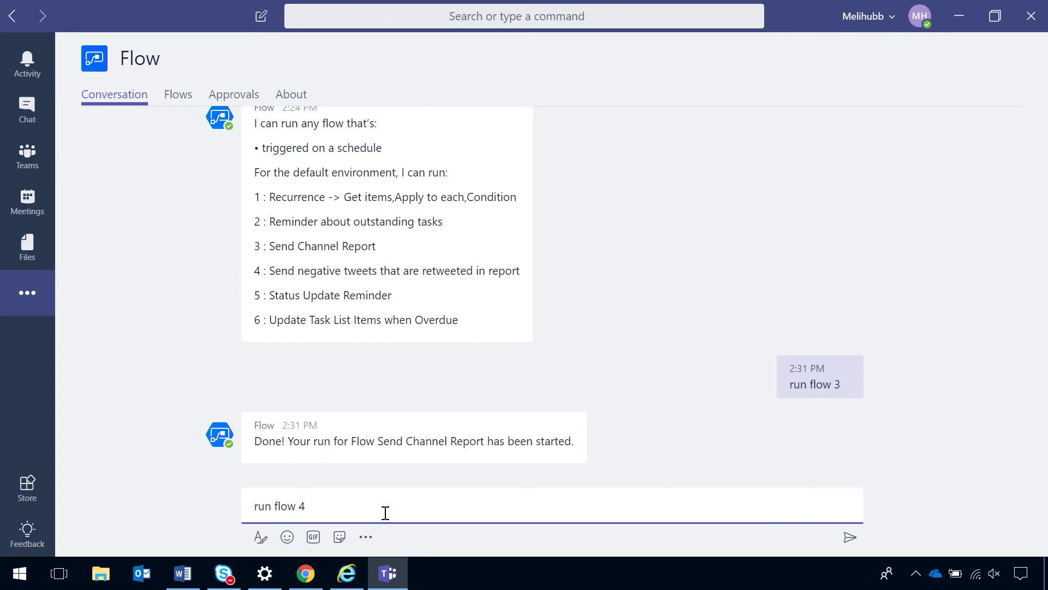
key(Return)
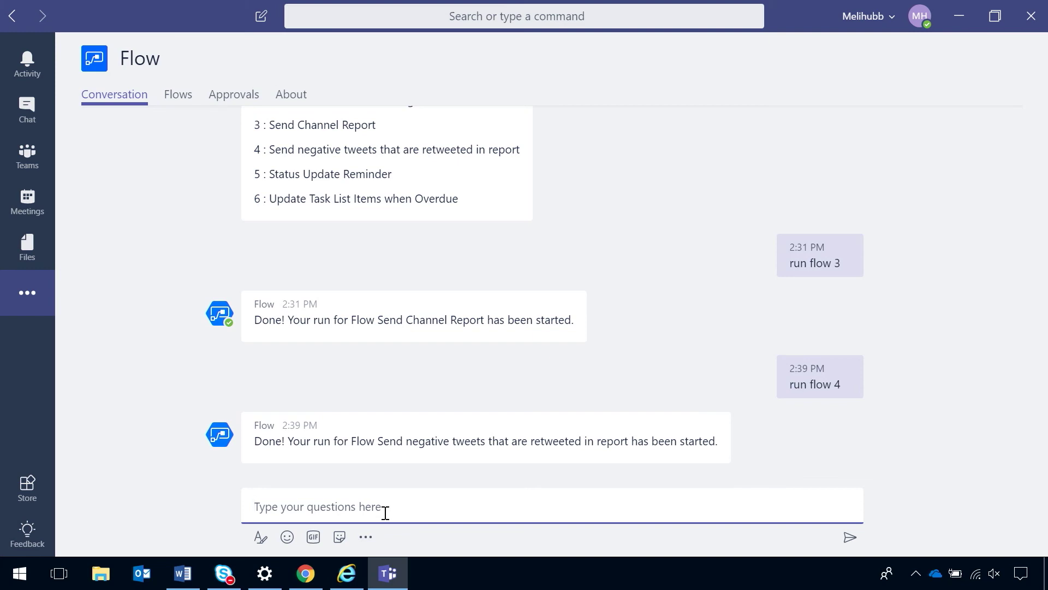
mouse_move(321, 585)
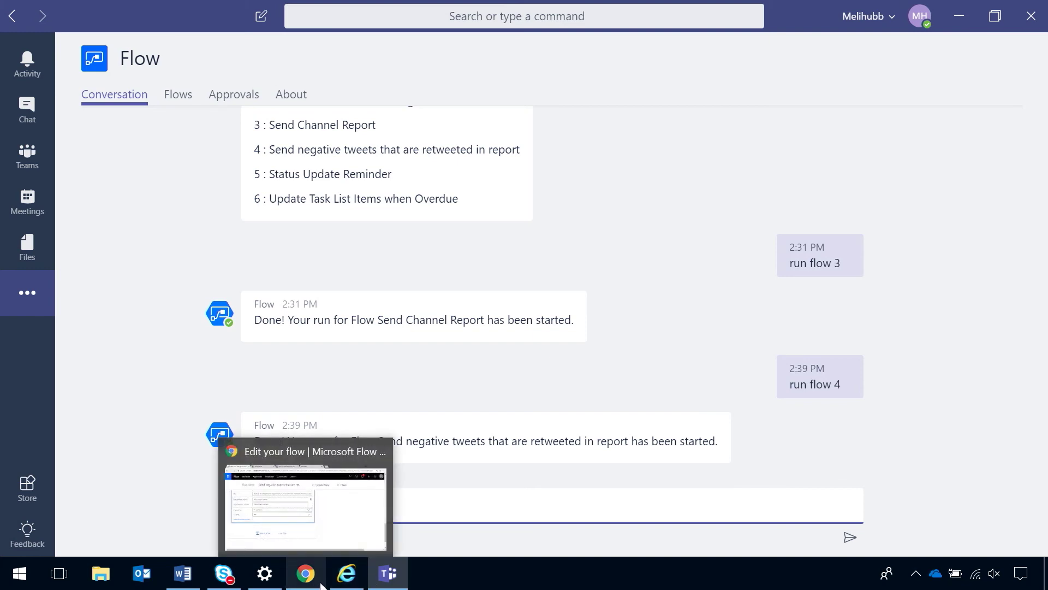
click(346, 574)
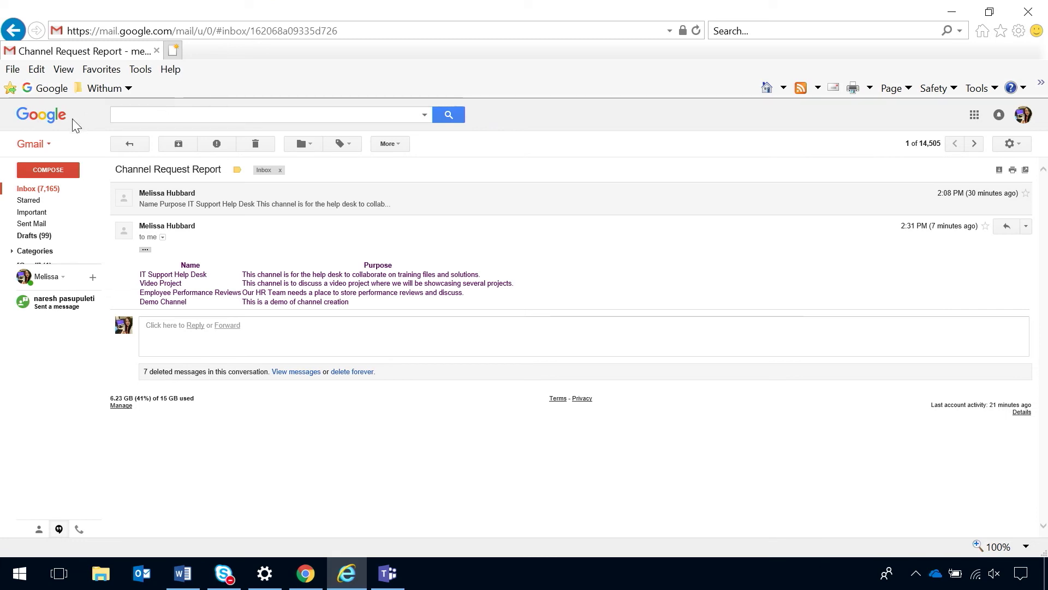
Open the top Negative Tweet Report email and scroll its table of tweet text, IDs, dates, authors, language
click(52, 191)
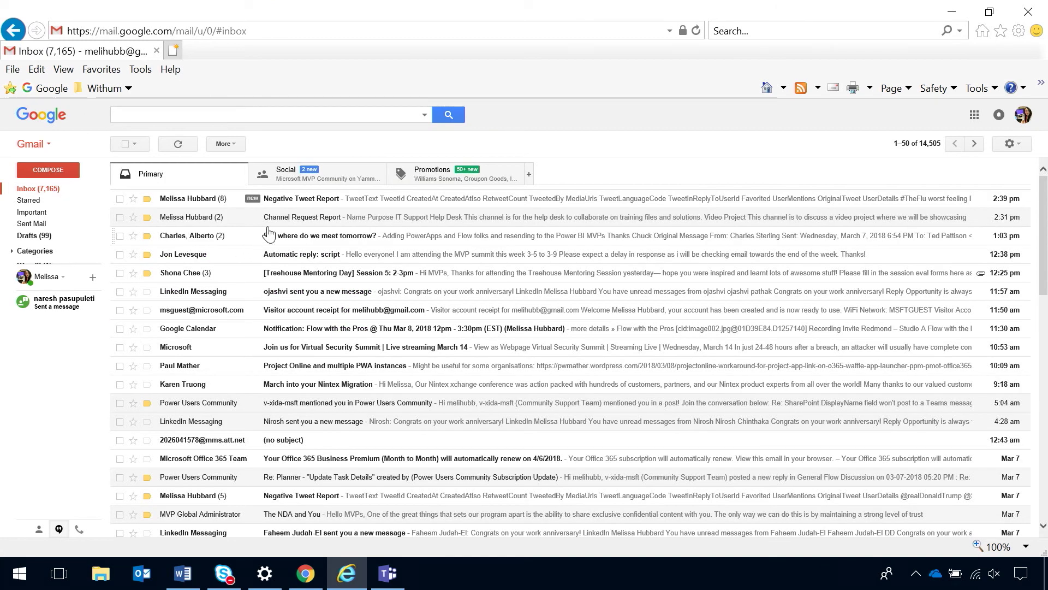
click(322, 201)
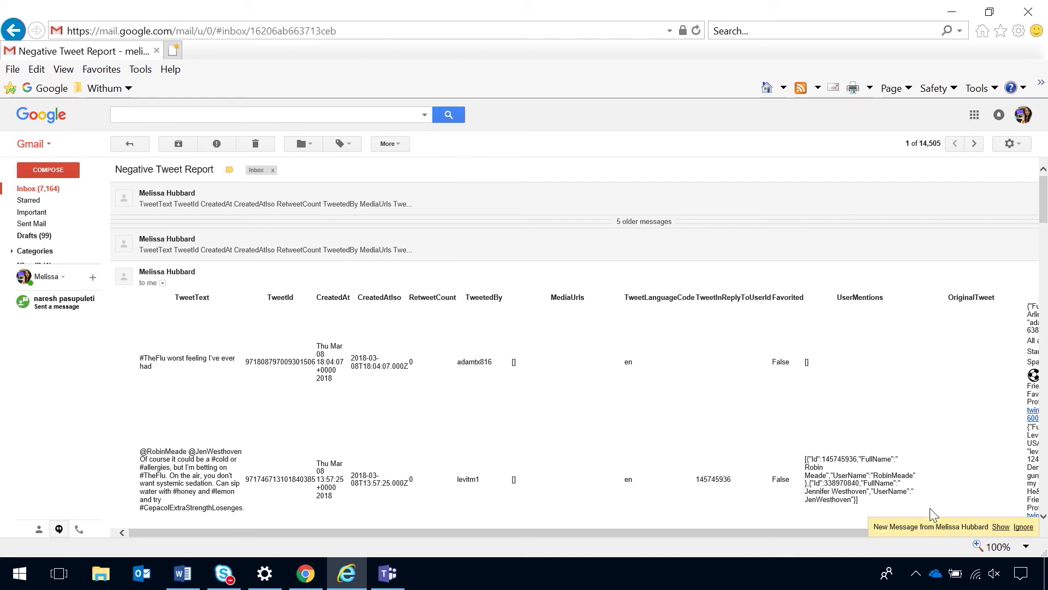
drag(782, 532, 825, 539)
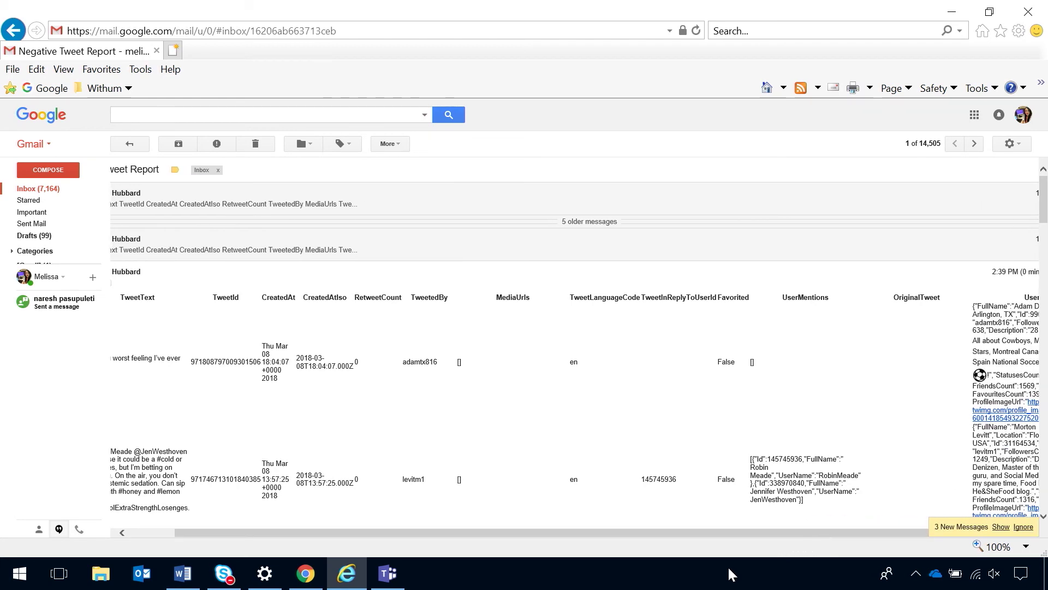
drag(497, 531, 313, 516)
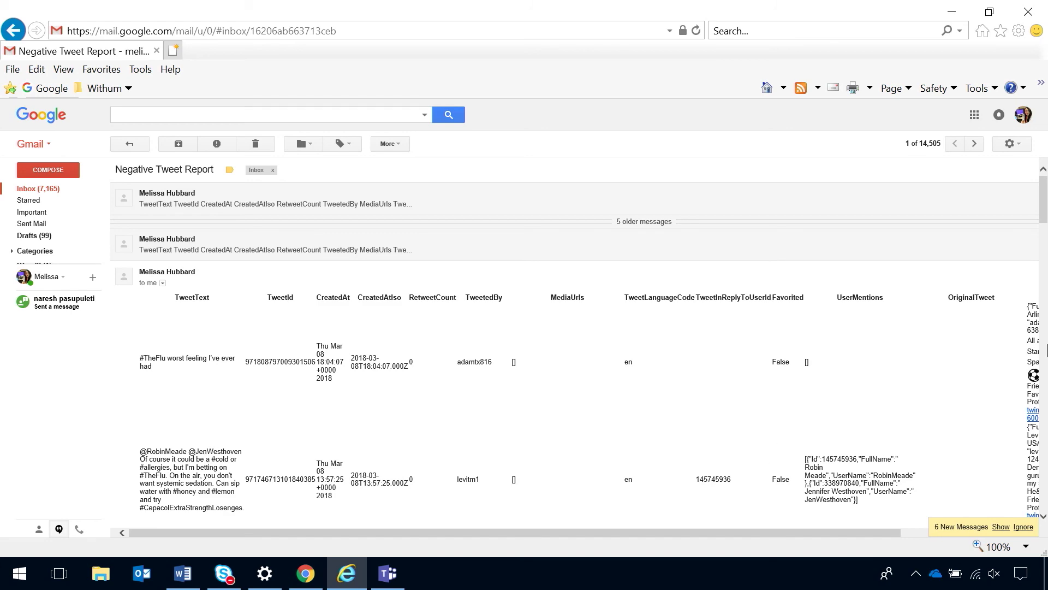
drag(1046, 206, 1047, 371)
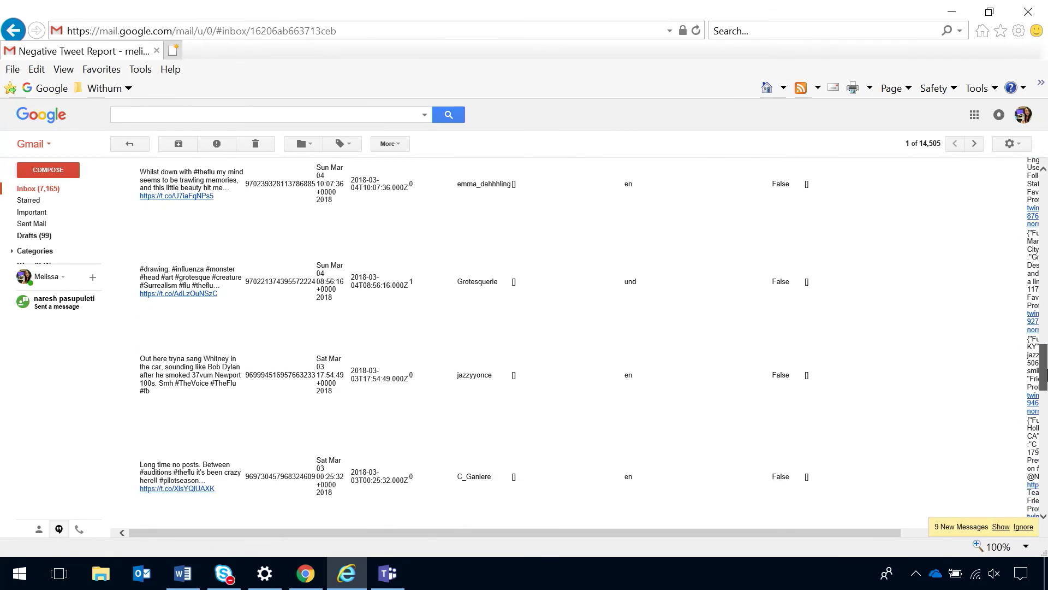
drag(1046, 371, 1020, 229)
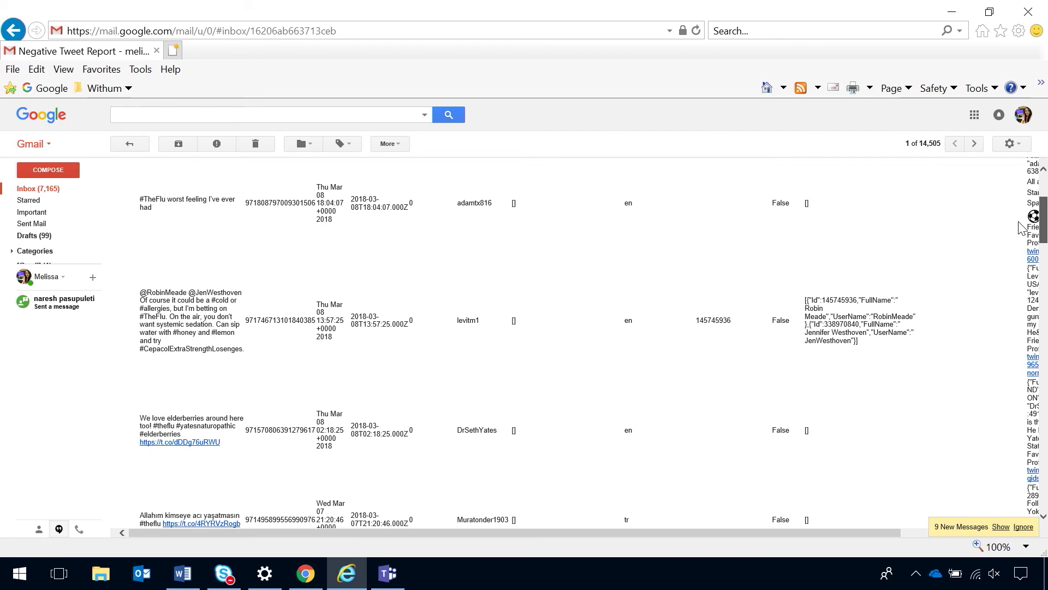
drag(1018, 228, 1022, 217)
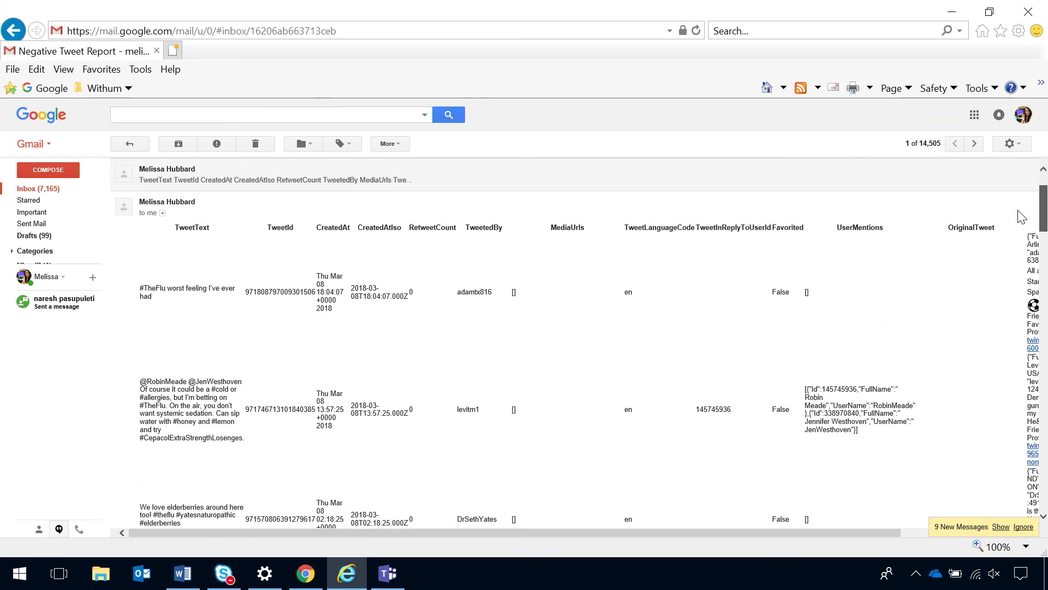
drag(1023, 217, 1017, 204)
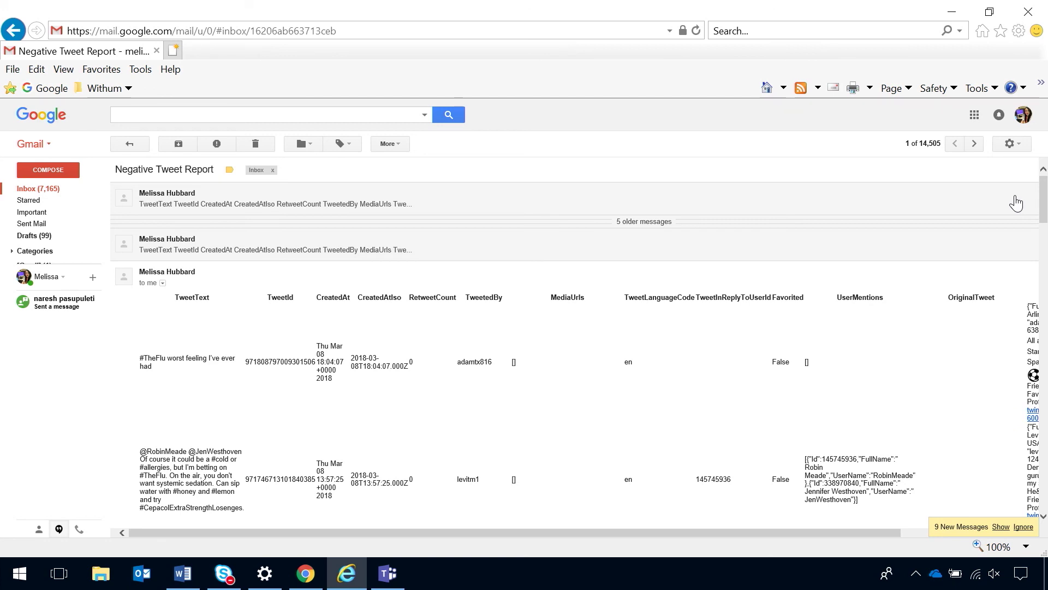